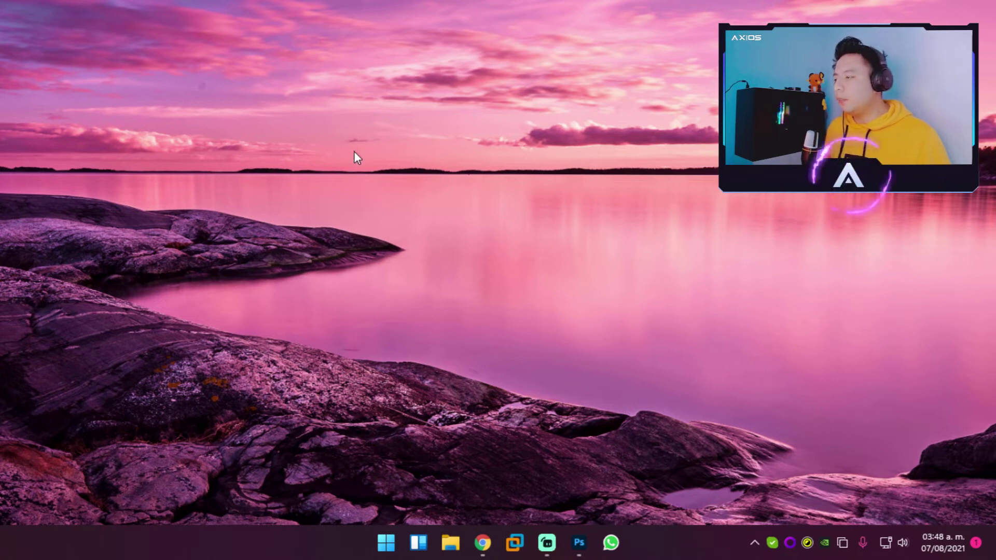
Step: Open the adapter properties for display 1 from the desktop's advanced display settings to check the graphics card's dedicated video memory
{"action": "right_click", "coordinate": [418, 136]}
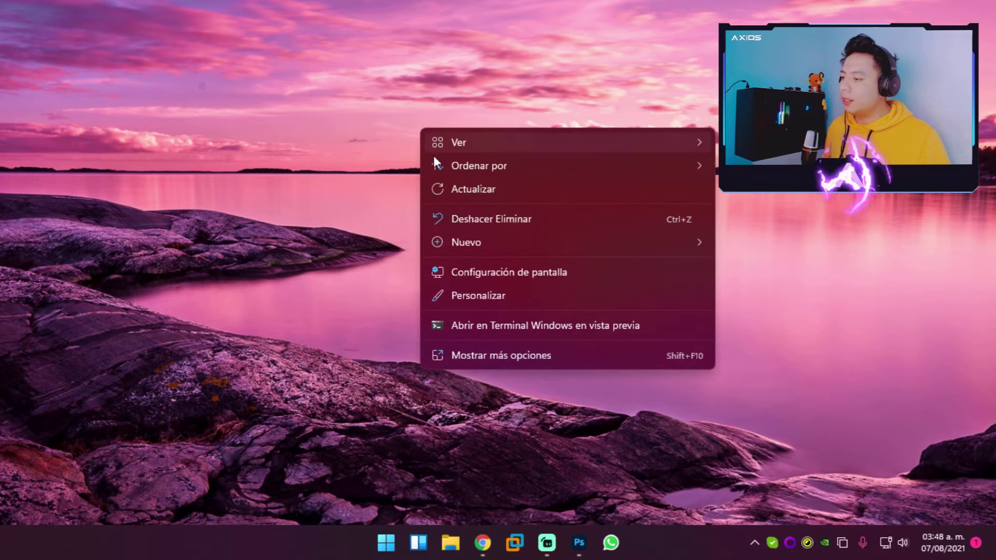
{"action": "left_click", "coordinate": [533, 272]}
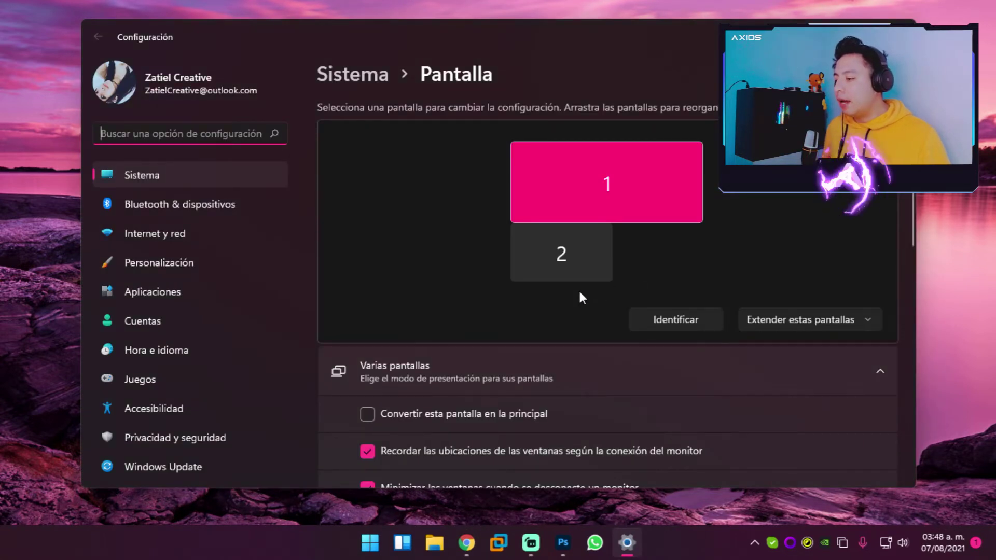
{"action": "scroll", "coordinate": [580, 293], "scroll_direction": "down", "scroll_amount": 5}
{"action": "scroll", "coordinate": [617, 290], "scroll_direction": "down", "scroll_amount": 4}
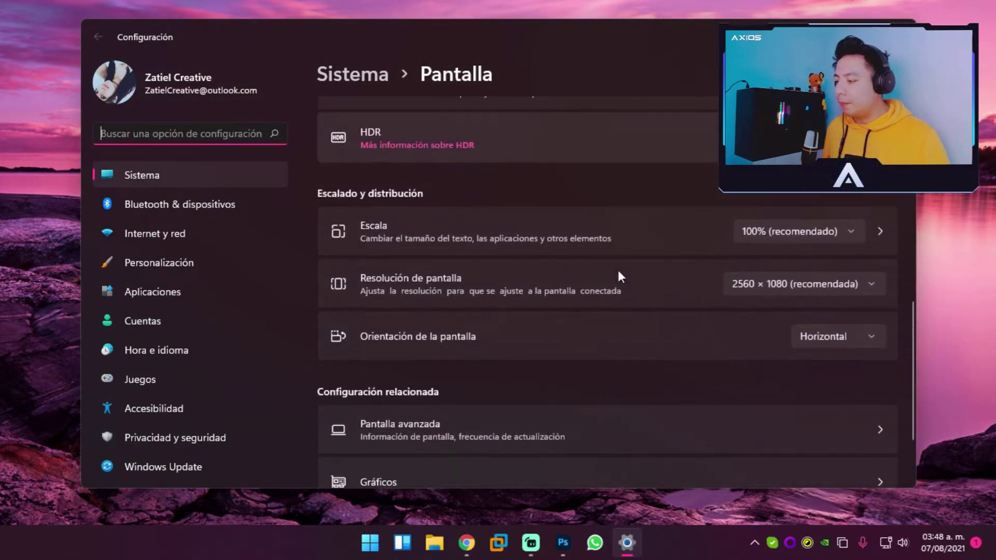
{"action": "scroll", "coordinate": [496, 298], "scroll_direction": "down", "scroll_amount": 2}
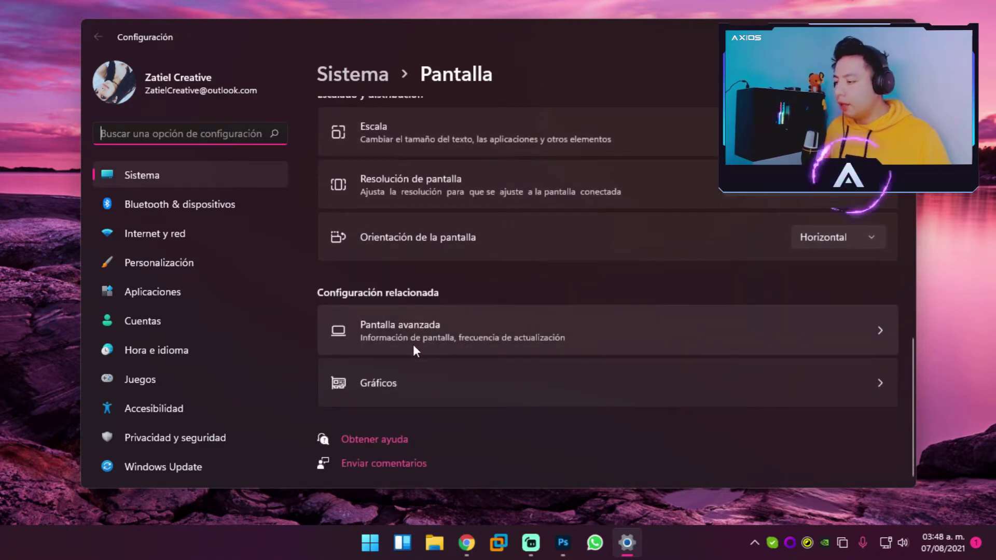
{"action": "left_click", "coordinate": [444, 319]}
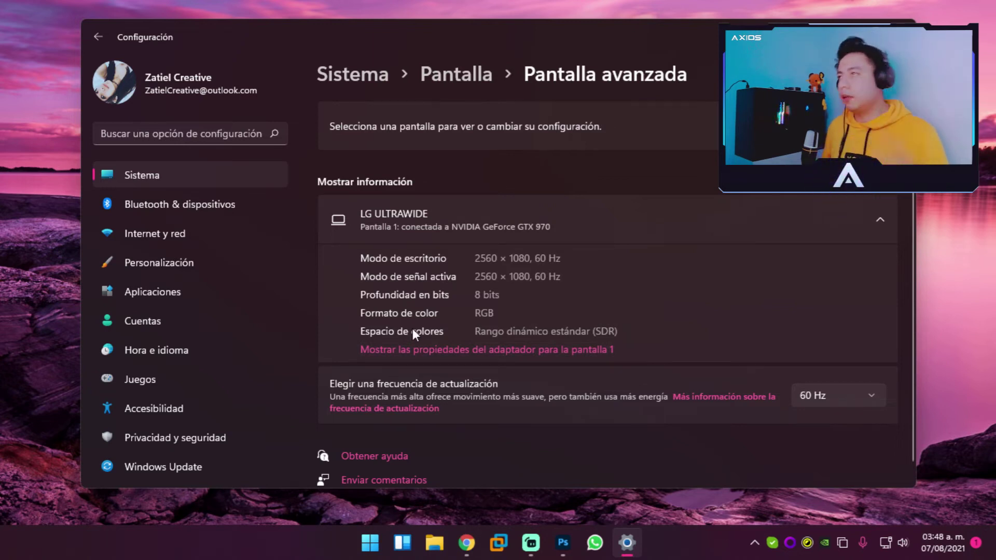
{"action": "left_click", "coordinate": [456, 350]}
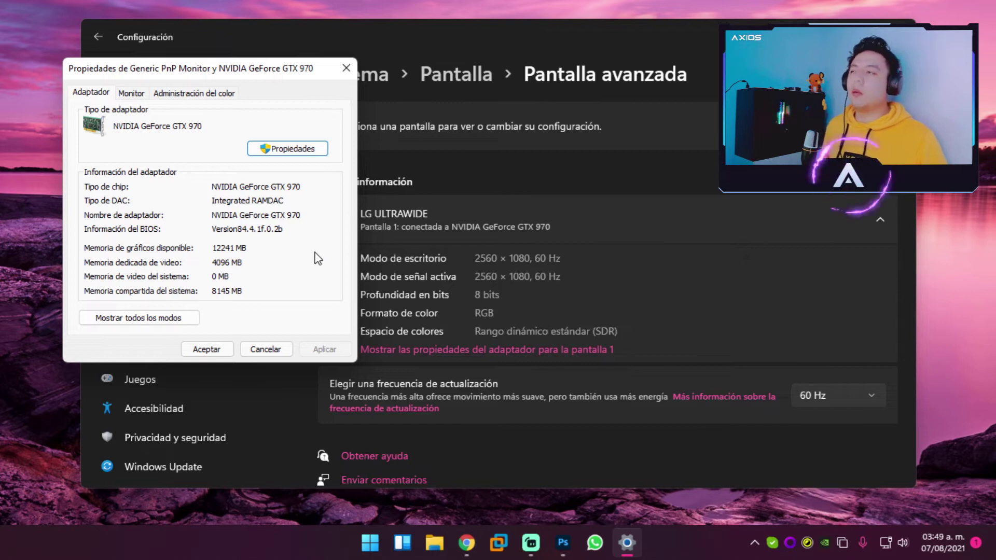
Step: Search for "calc" and open the Windows Calculator alongside the adapter properties
{"action": "left_click", "coordinate": [371, 539]}
{"action": "type", "text": "calc"}
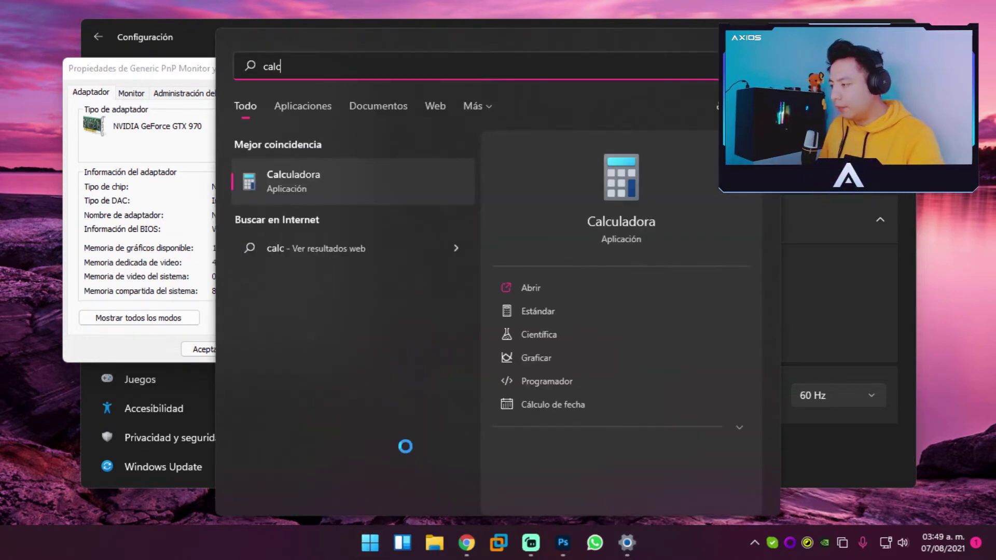
{"action": "key", "text": "Return"}
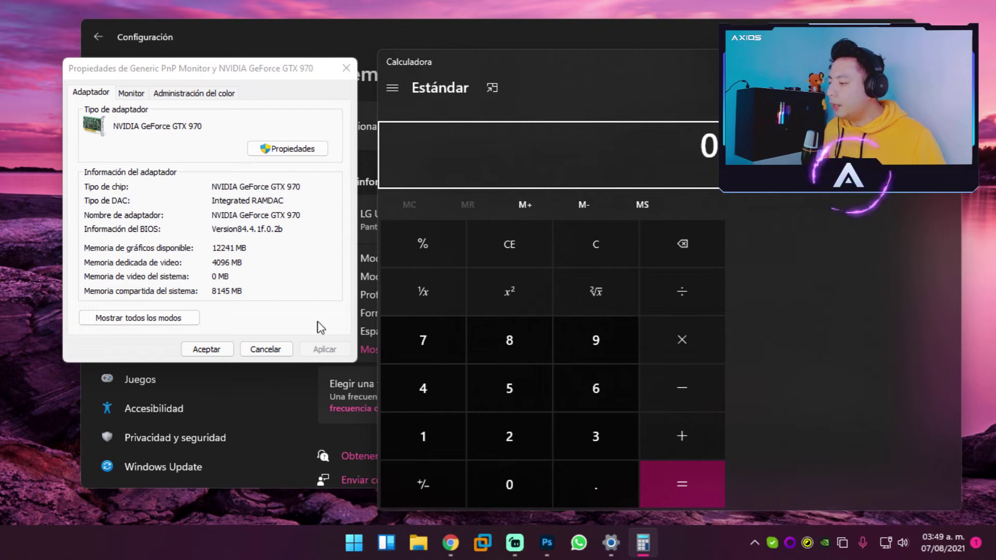
{"action": "left_click", "coordinate": [429, 404]}
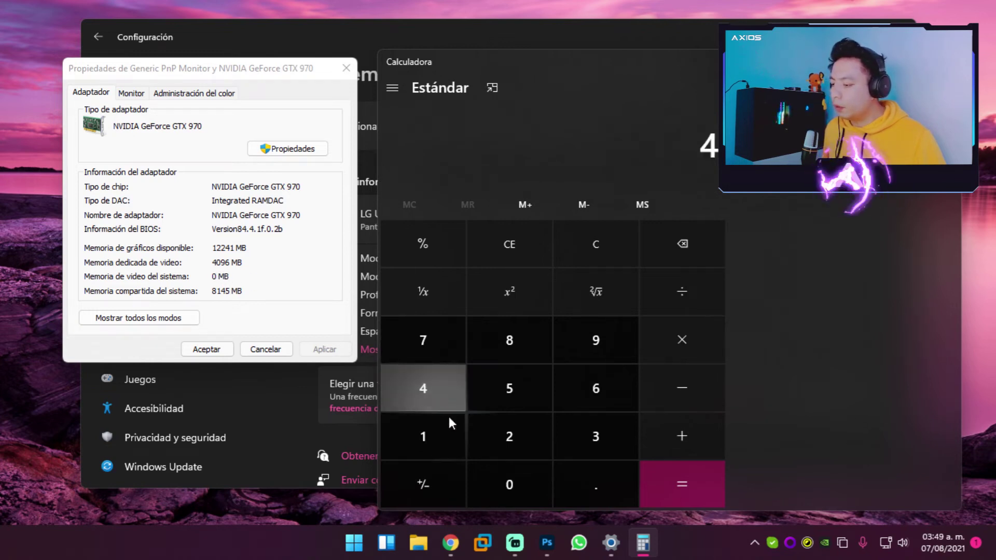
{"action": "left_click", "coordinate": [510, 484]}
{"action": "left_click", "coordinate": [597, 339]}
{"action": "left_click", "coordinate": [597, 388]}
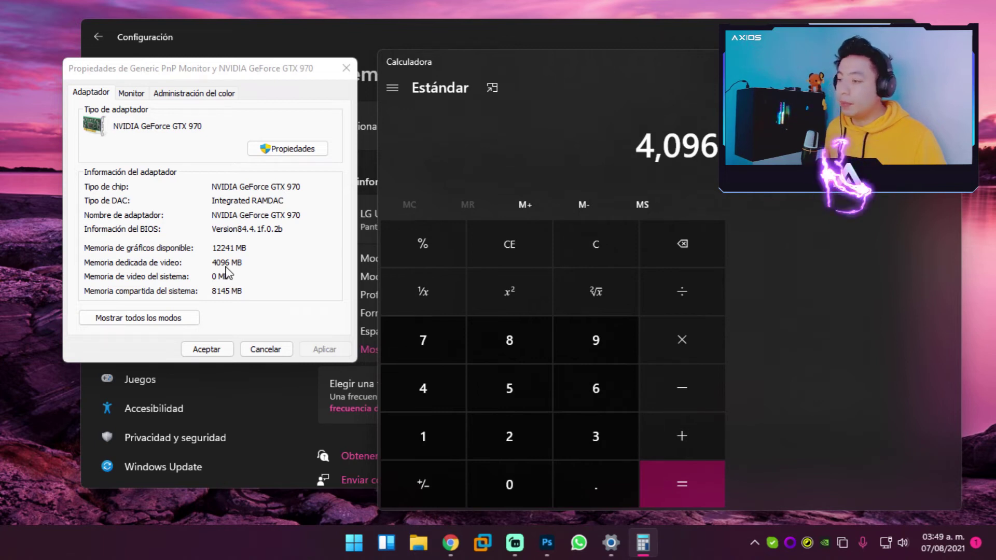
{"action": "left_click", "coordinate": [692, 294]}
{"action": "left_click", "coordinate": [432, 432]}
{"action": "left_click", "coordinate": [506, 480]}
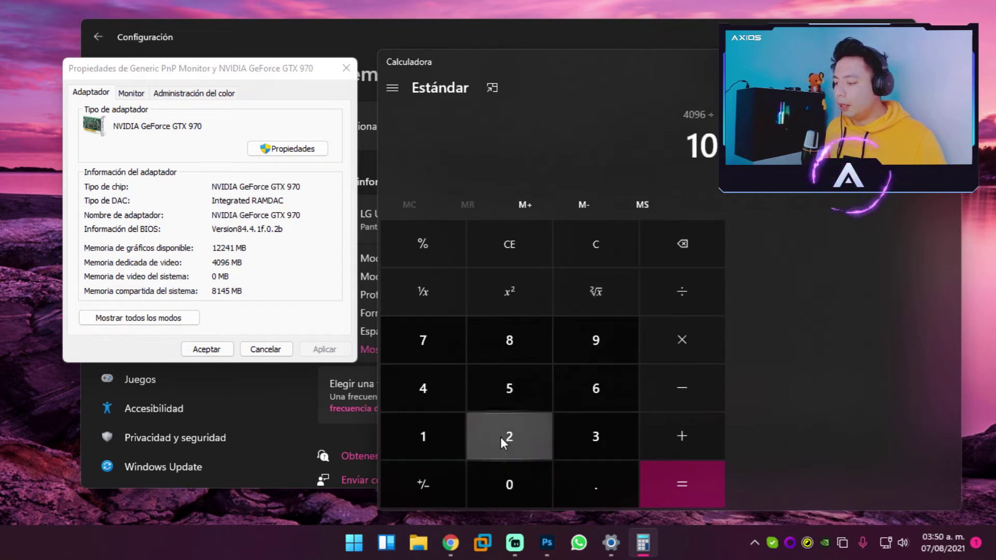
{"action": "left_click", "coordinate": [512, 407]}
{"action": "left_click", "coordinate": [608, 254]}
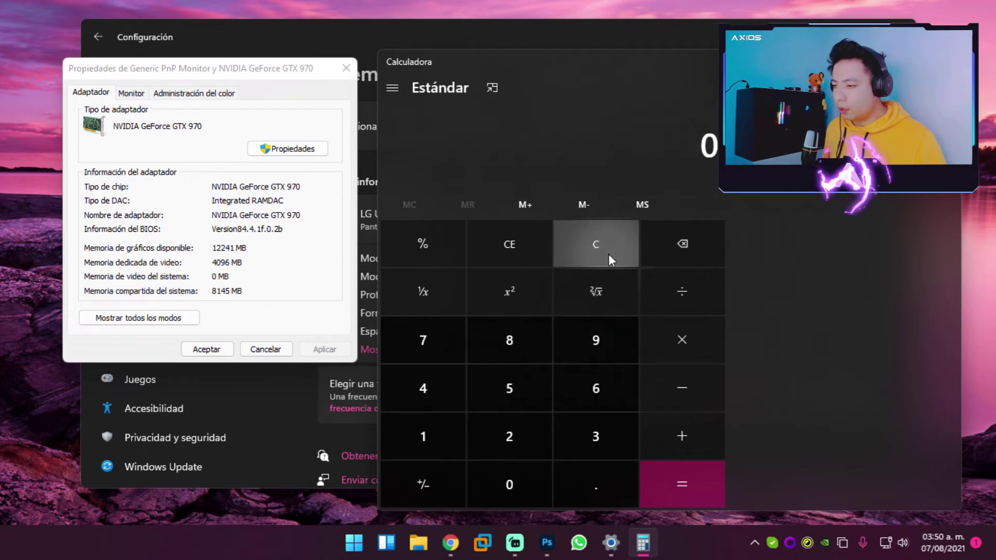
Step: Enter the dedicated video memory value 4096 as the dividend of a division
{"action": "left_click", "coordinate": [436, 395]}
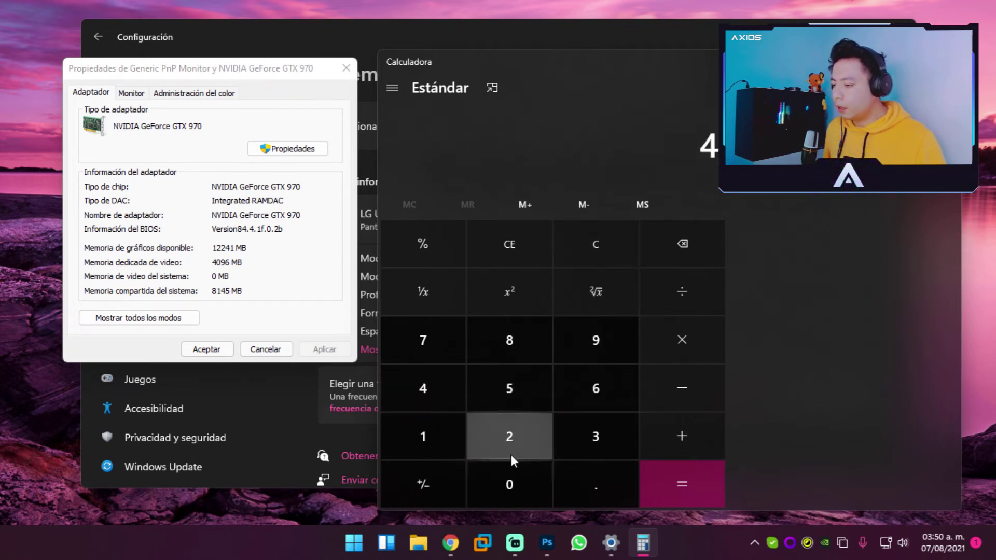
{"action": "left_click", "coordinate": [511, 481]}
{"action": "left_click", "coordinate": [598, 345]}
{"action": "left_click", "coordinate": [597, 378]}
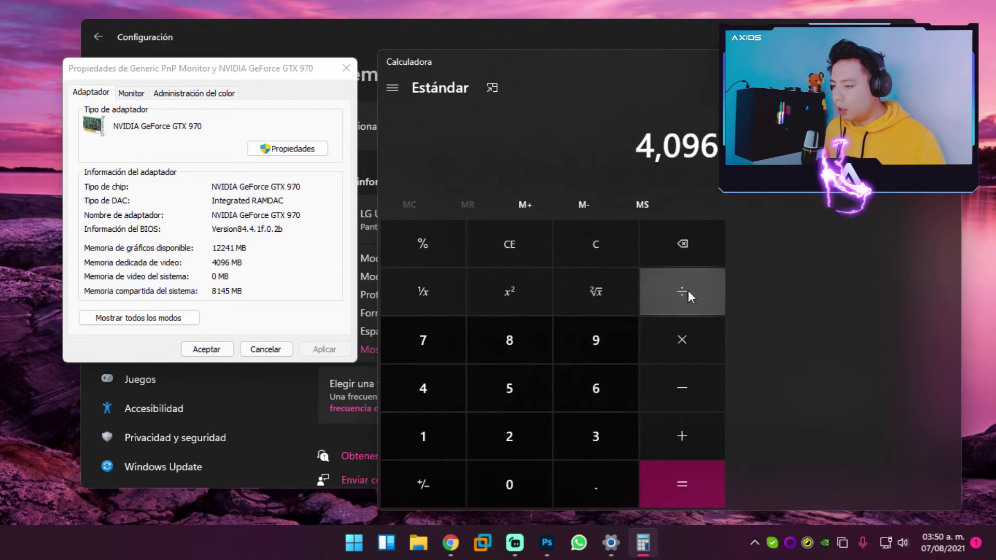
{"action": "left_click", "coordinate": [684, 291]}
{"action": "left_click", "coordinate": [438, 430]}
{"action": "left_click", "coordinate": [506, 469]}
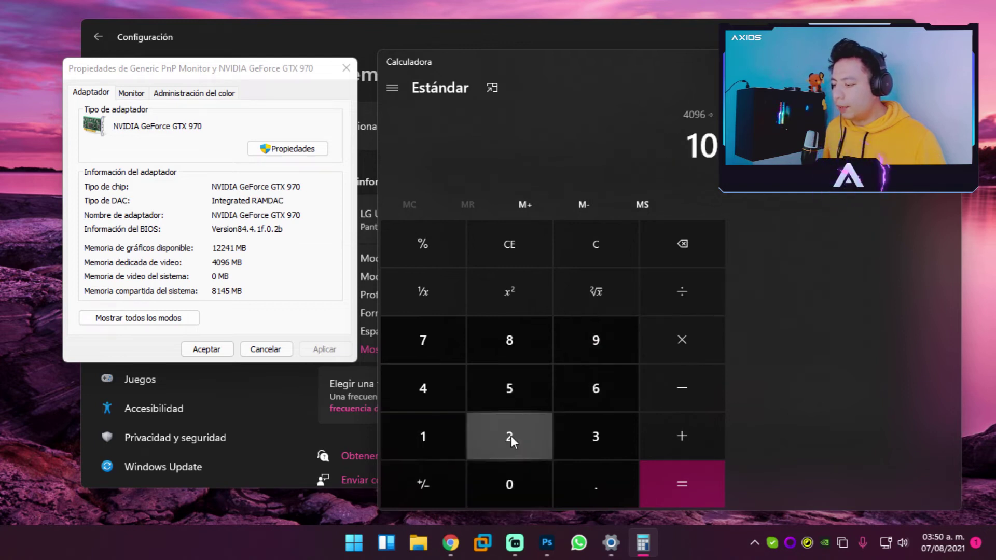
{"action": "left_click", "coordinate": [438, 394]}
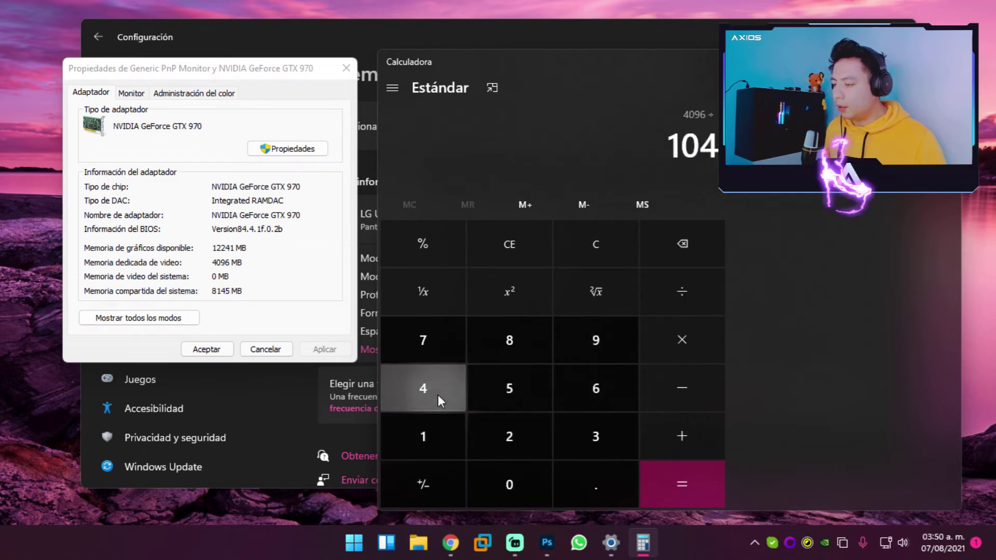
{"action": "left_click", "coordinate": [517, 257]}
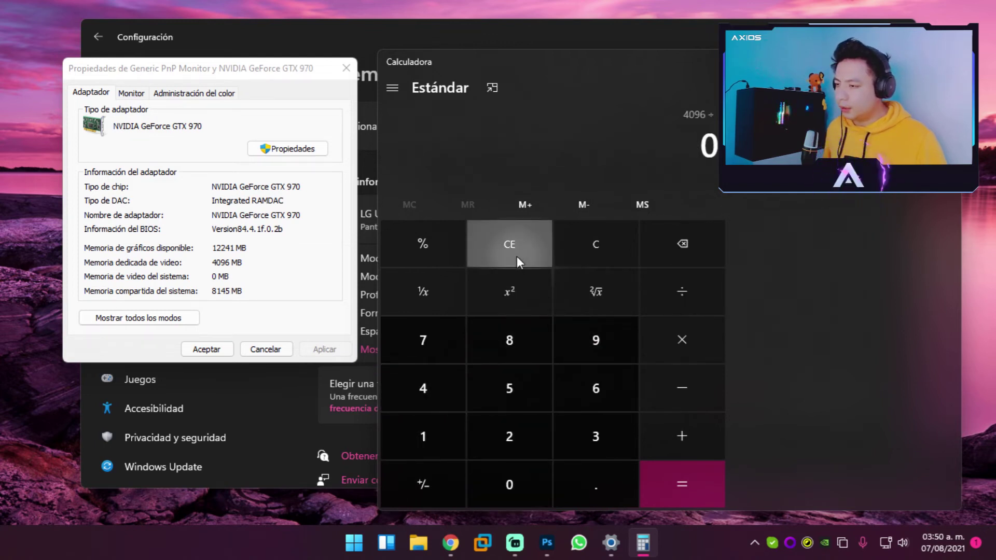
Step: Enter 1024 as the divisor and calculate the result to convert the megabytes to gigabytes
{"action": "left_click", "coordinate": [438, 436]}
{"action": "left_click", "coordinate": [493, 482]}
{"action": "left_click", "coordinate": [497, 434]}
{"action": "left_click", "coordinate": [424, 388]}
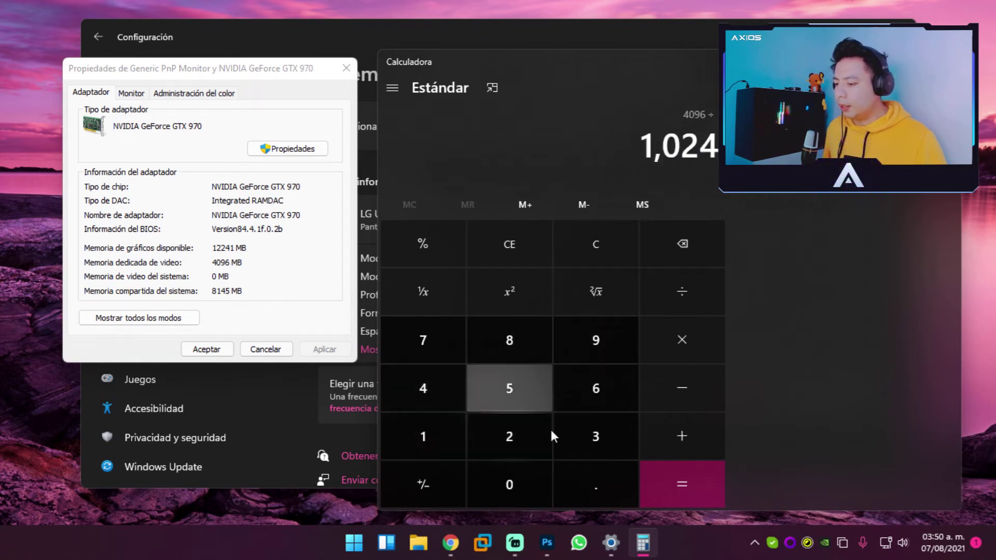
{"action": "left_click", "coordinate": [682, 483]}
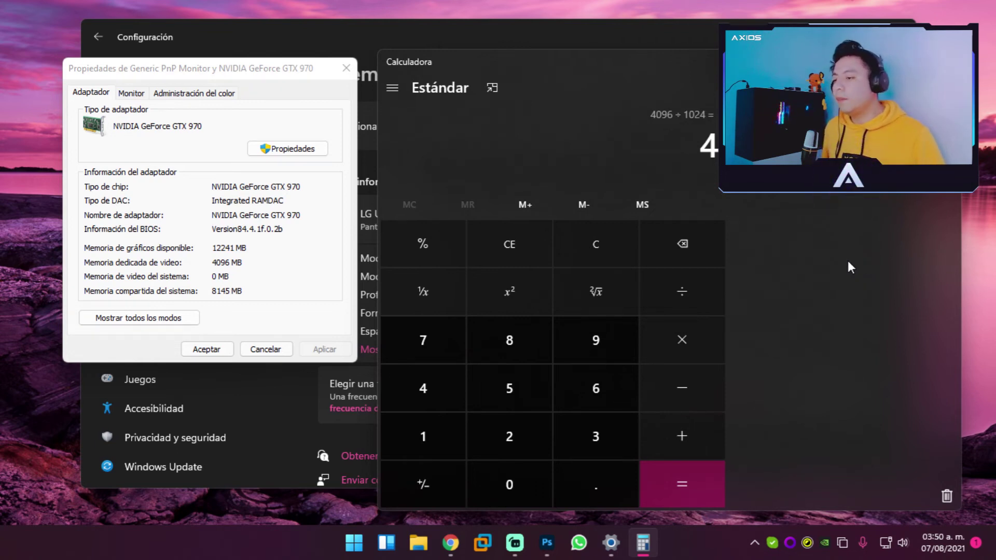
Step: Repeat the megabyte-to-gigabyte conversion by clearing the finished expression and dividing 4096 by 1024 again
{"action": "left_click", "coordinate": [694, 248]}
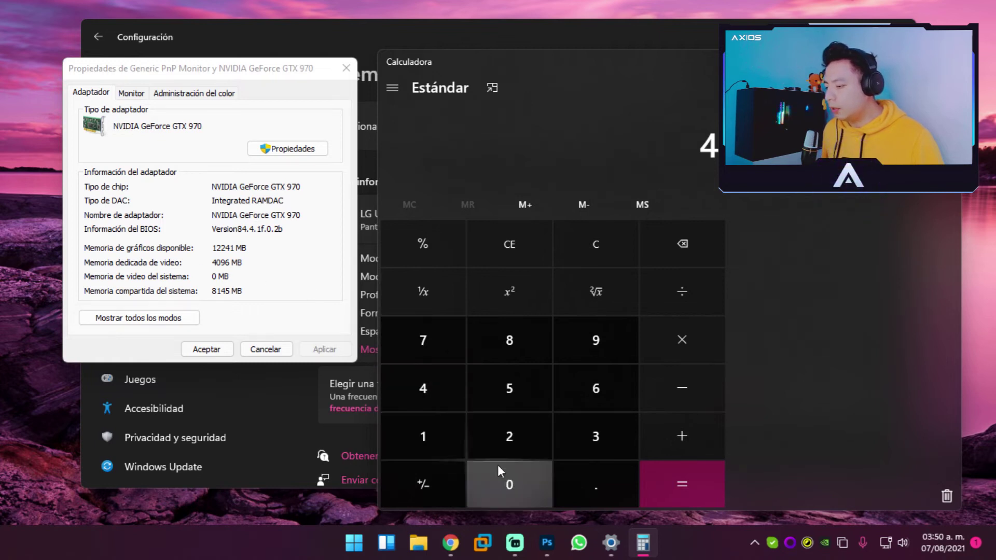
{"action": "left_click", "coordinate": [498, 478]}
{"action": "left_click", "coordinate": [584, 348]}
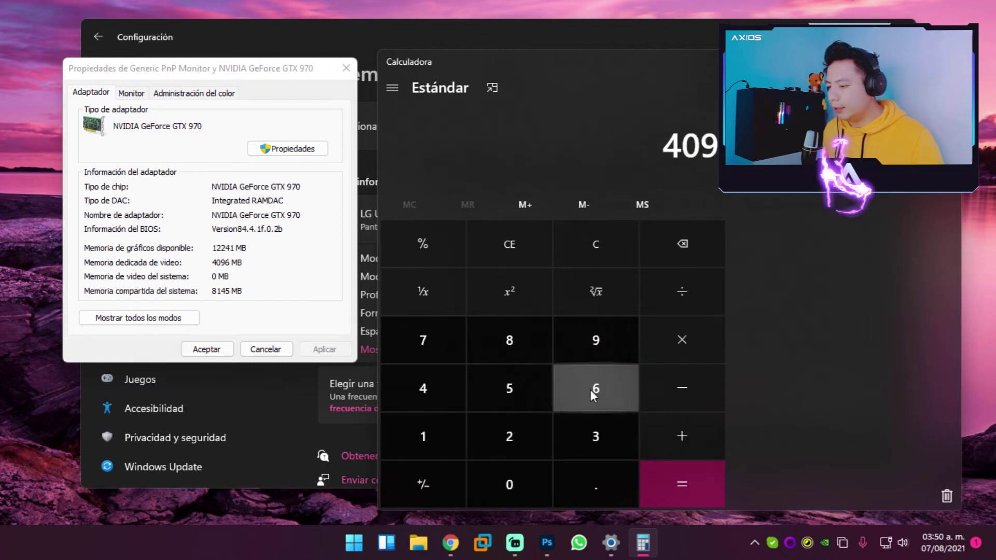
{"action": "left_click", "coordinate": [590, 390]}
{"action": "left_click", "coordinate": [669, 301]}
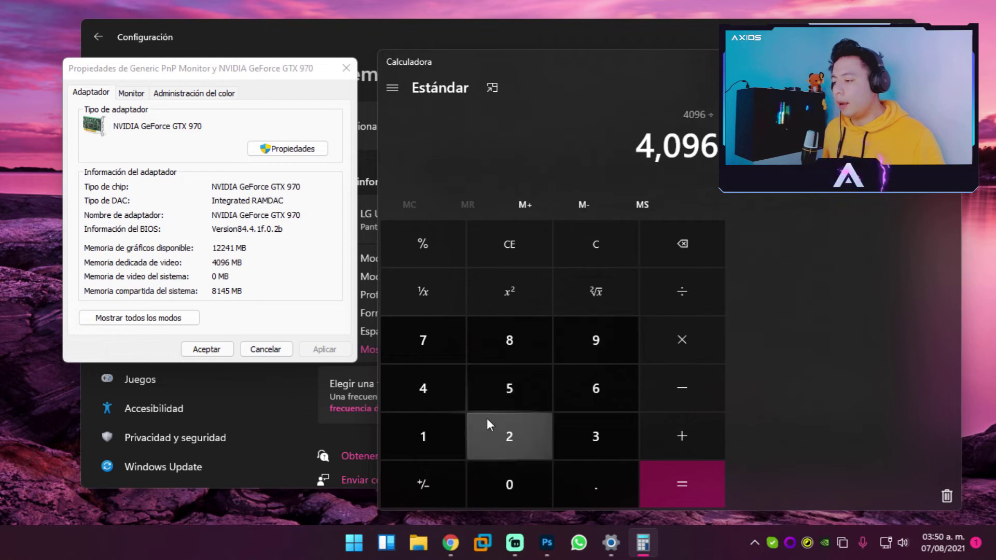
{"action": "left_click", "coordinate": [432, 440]}
{"action": "left_click", "coordinate": [495, 475]}
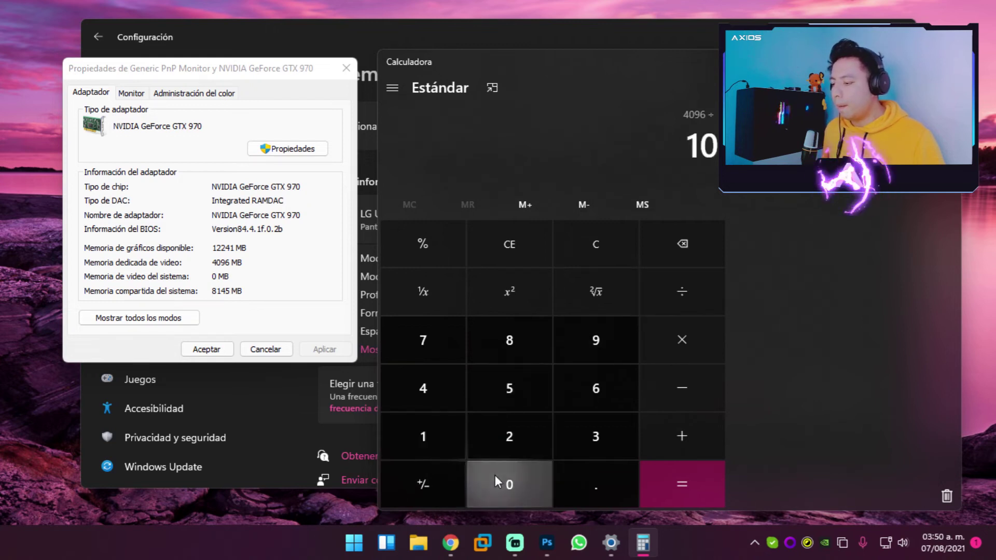
{"action": "left_click", "coordinate": [503, 441]}
{"action": "left_click", "coordinate": [438, 402]}
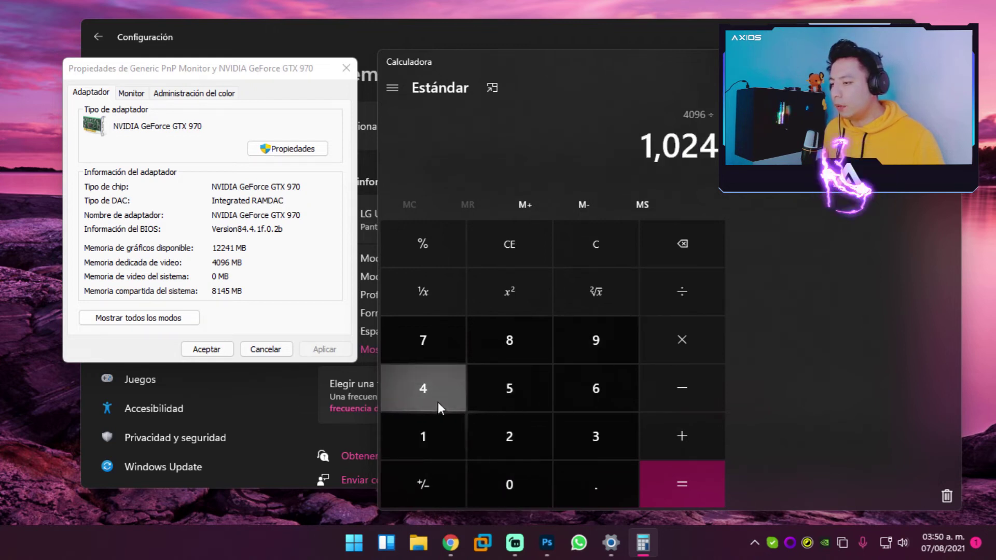
{"action": "left_click", "coordinate": [681, 478]}
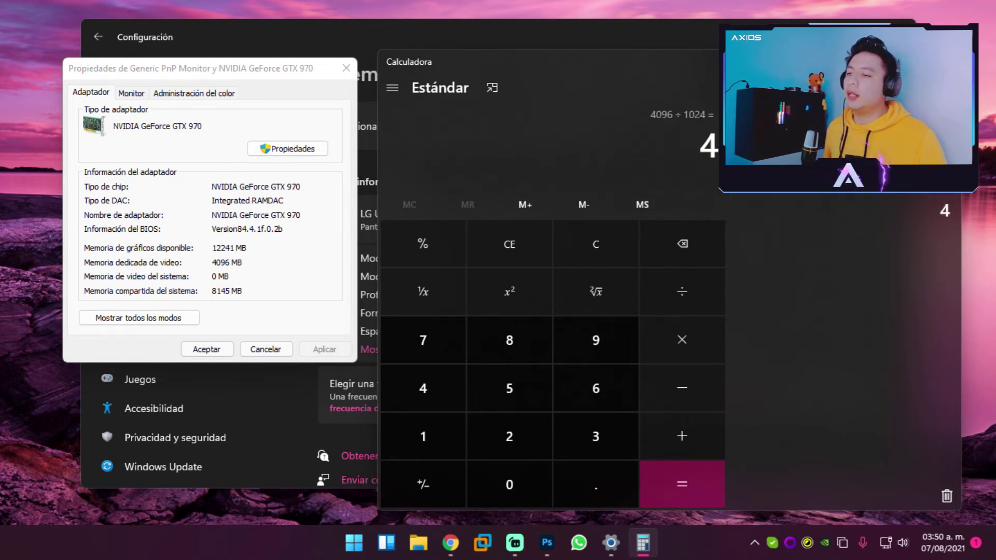
Step: Close the calculator, the adapter properties dialog and the settings window to return to the desktop
{"action": "key", "text": "alt+F4"}
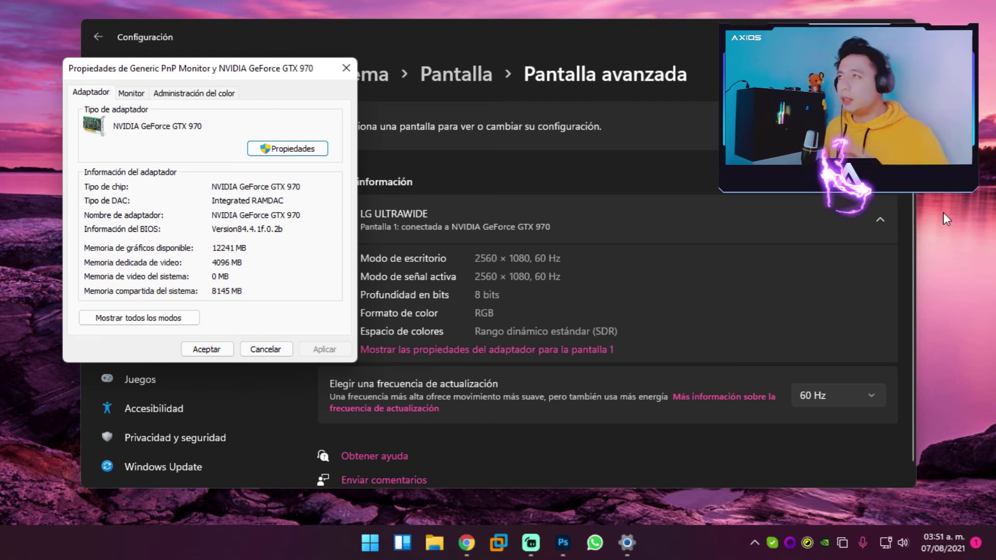
{"action": "left_click", "coordinate": [346, 68]}
{"action": "left_click", "coordinate": [899, 31]}
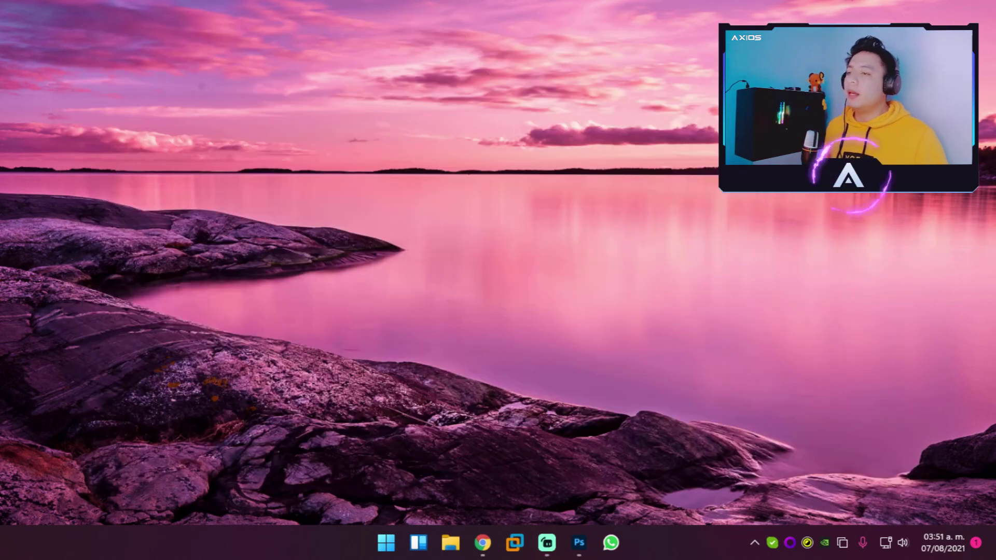